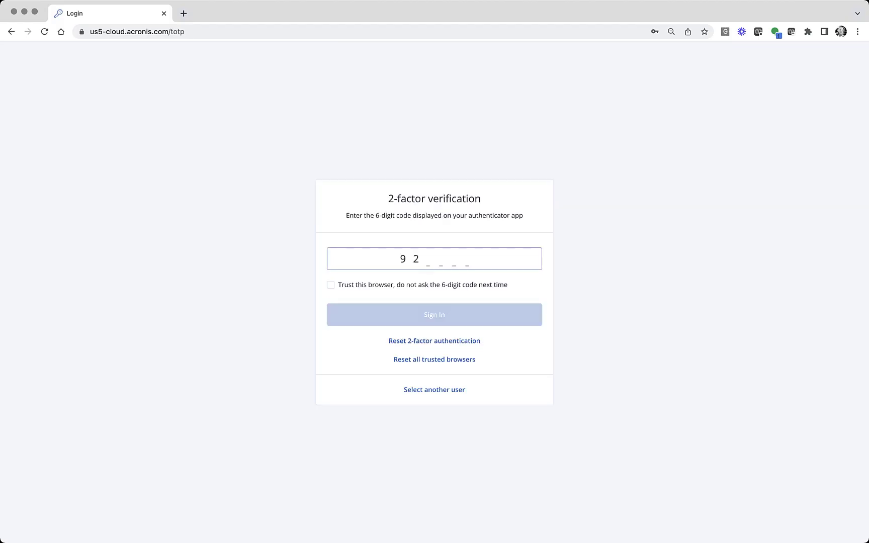
pyautogui.write('539')
pyautogui.write('0')
pyautogui.click(439, 312)
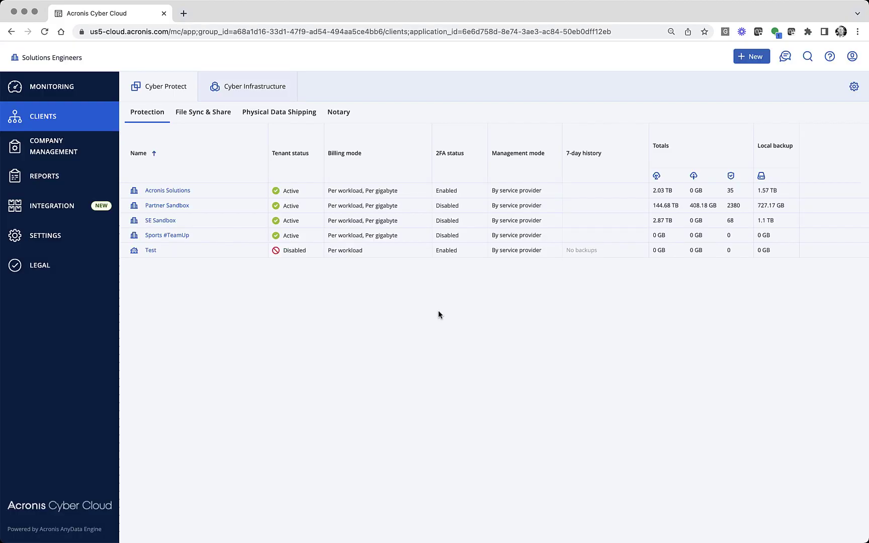
pyautogui.click(170, 191)
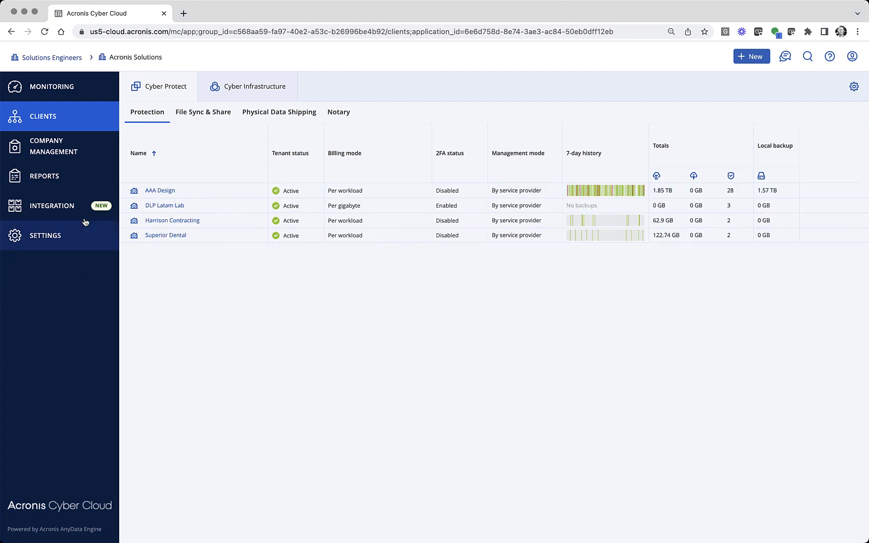
# Step: Show the tenant's Monitoring usage and scroll through the protection quotas
pyautogui.click(89, 93)
pyautogui.scroll(-2, 488, 234)
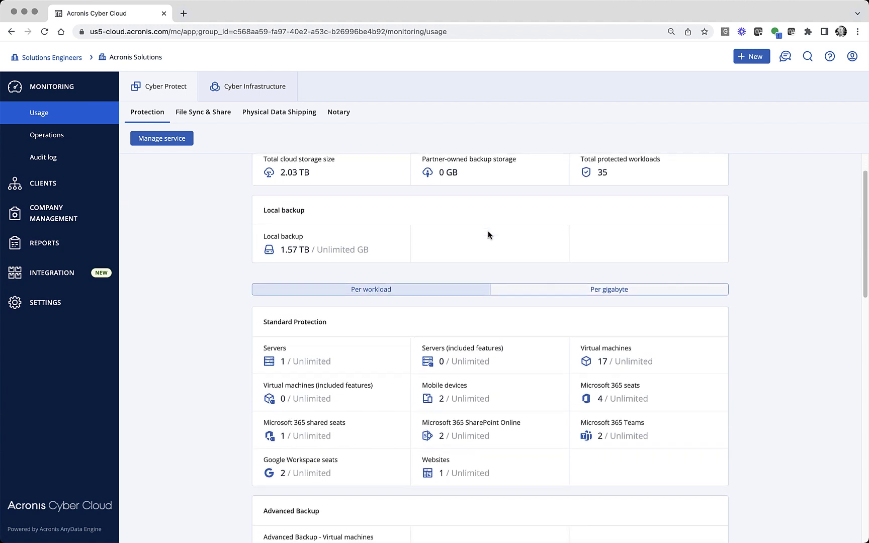
pyautogui.scroll(-1, 488, 234)
pyautogui.scroll(-1, 488, 235)
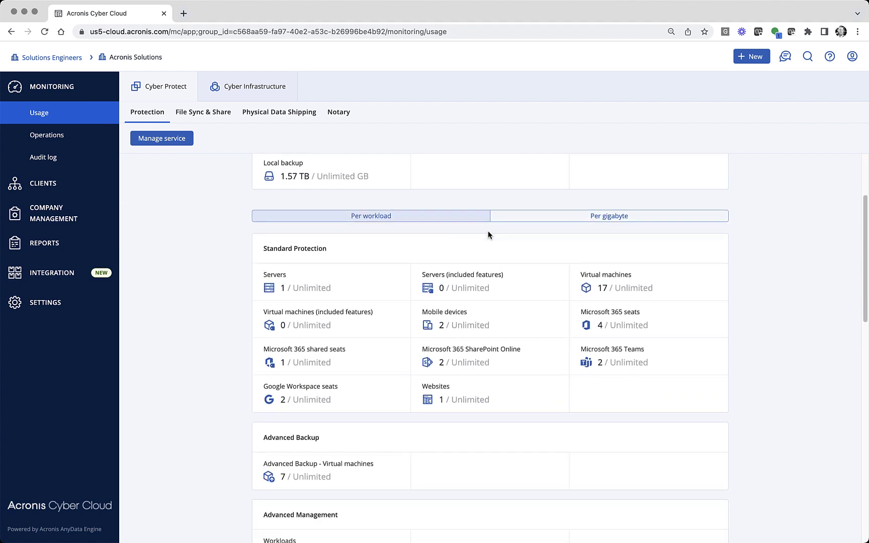
pyautogui.scroll(-1, 488, 234)
pyautogui.scroll(-1, 489, 235)
pyautogui.scroll(-1, 488, 234)
pyautogui.scroll(-1, 488, 234)
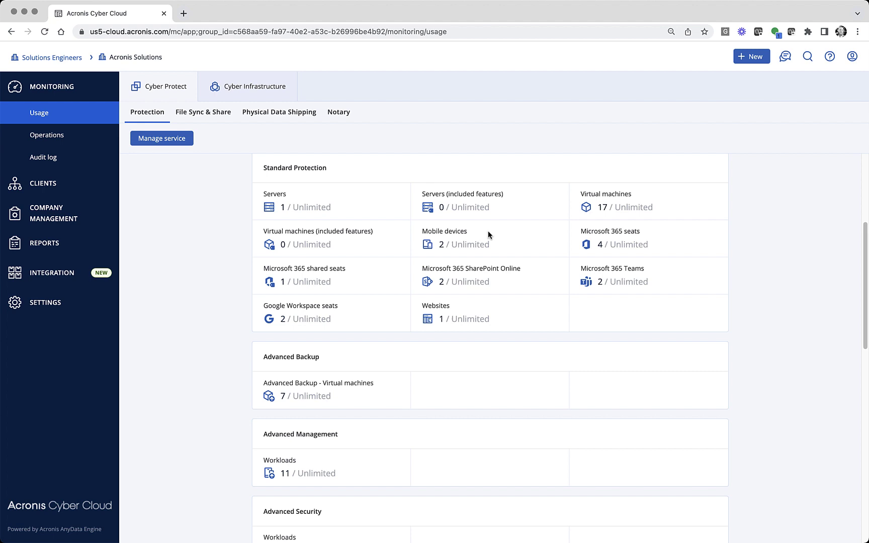
pyautogui.scroll(-1, 488, 234)
pyautogui.scroll(-1, 488, 234)
pyautogui.scroll(-1, 489, 234)
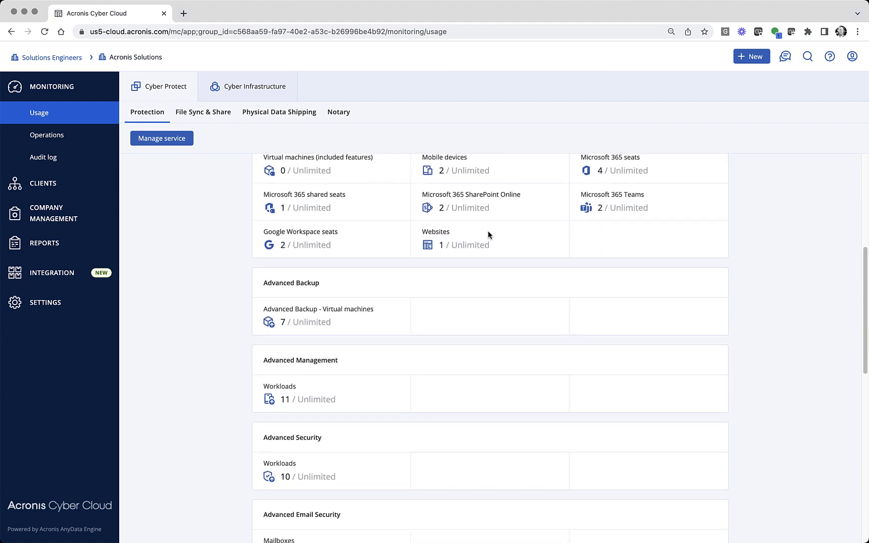
pyautogui.scroll(-1, 489, 234)
pyautogui.scroll(-1, 489, 234)
pyautogui.scroll(-1, 489, 235)
pyautogui.scroll(-1, 489, 235)
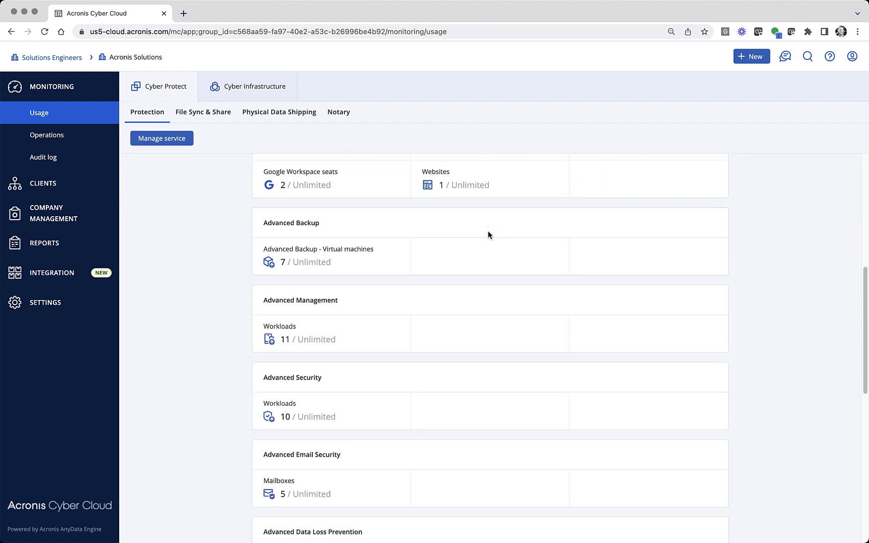
pyautogui.scroll(-1, 488, 235)
pyautogui.scroll(-1, 489, 234)
pyautogui.scroll(-2, 488, 234)
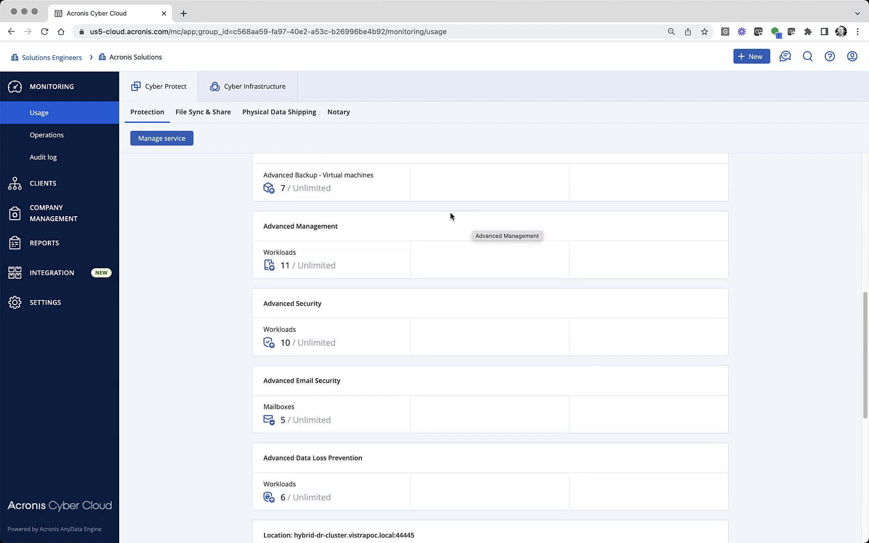
# Step: Open the Cyber Protect console's Script repository Library and scroll through all 42 scripts
pyautogui.click(186, 140)
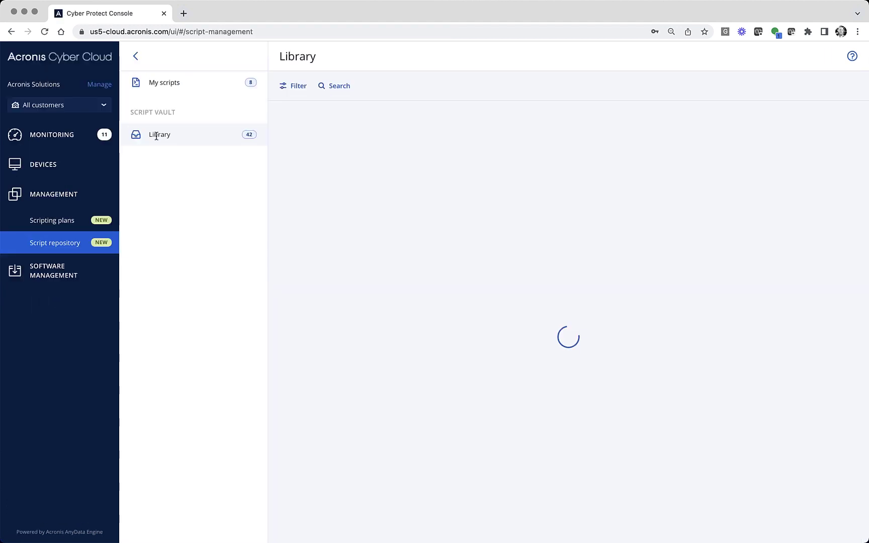
pyautogui.click(64, 220)
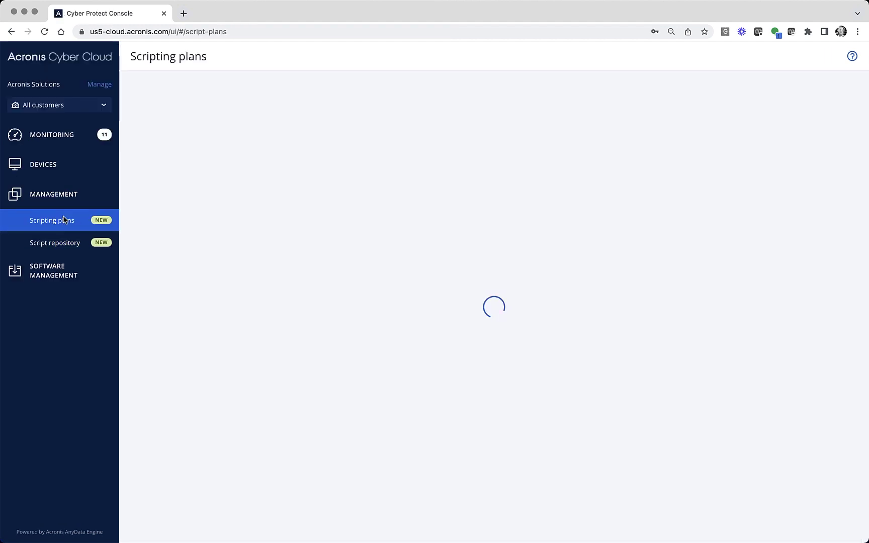
pyautogui.click(70, 242)
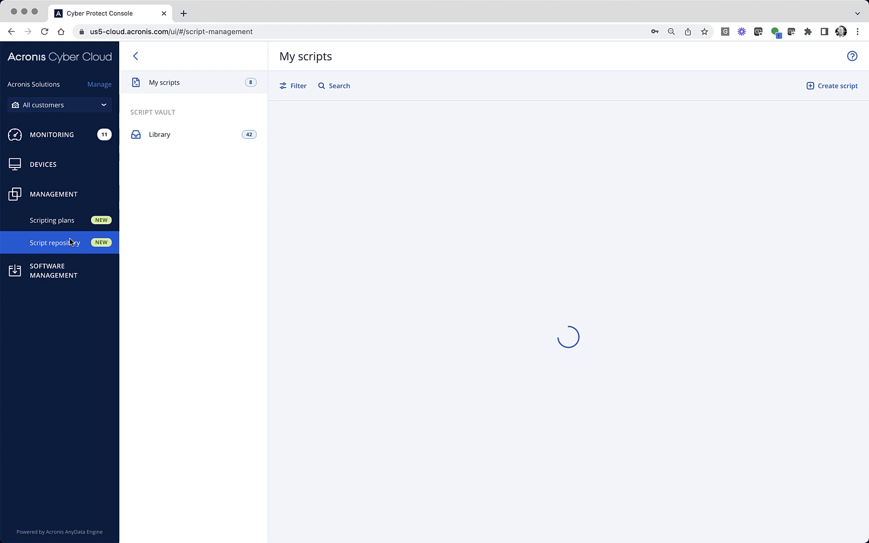
pyautogui.click(155, 145)
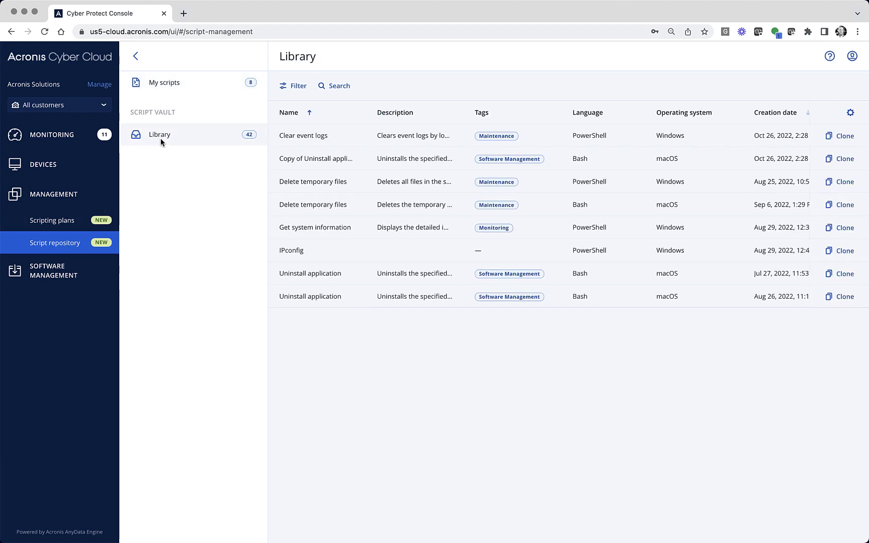
pyautogui.click(245, 138)
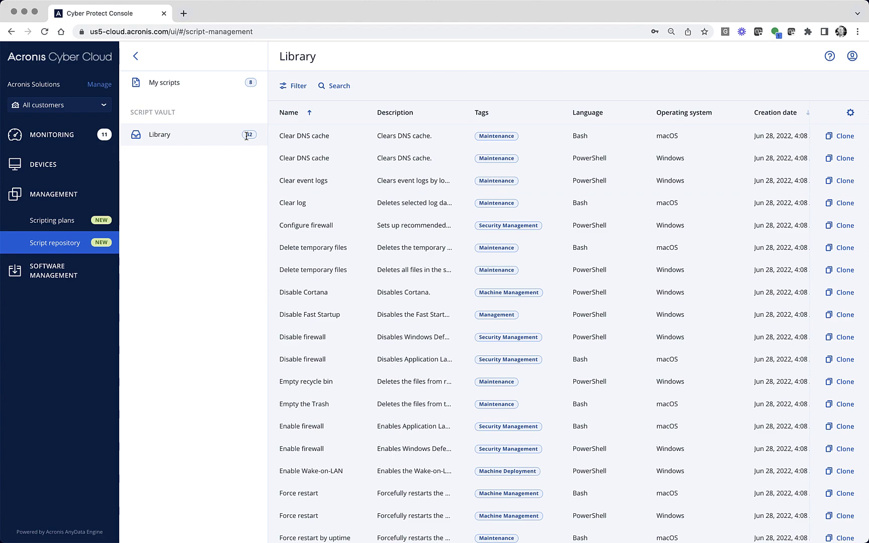
pyautogui.scroll(-1, 277, 143)
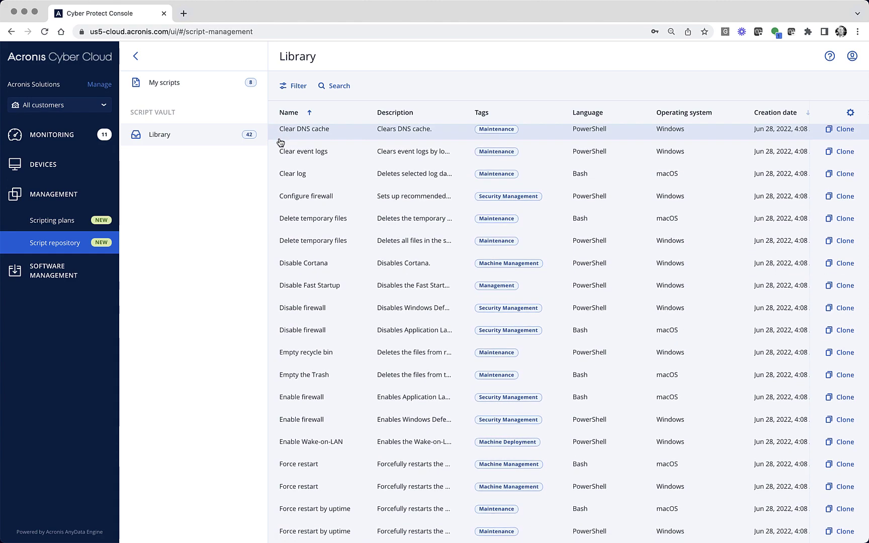
pyautogui.scroll(-2, 279, 143)
pyautogui.scroll(-3, 280, 142)
pyautogui.scroll(-1, 280, 142)
pyautogui.scroll(-2, 280, 144)
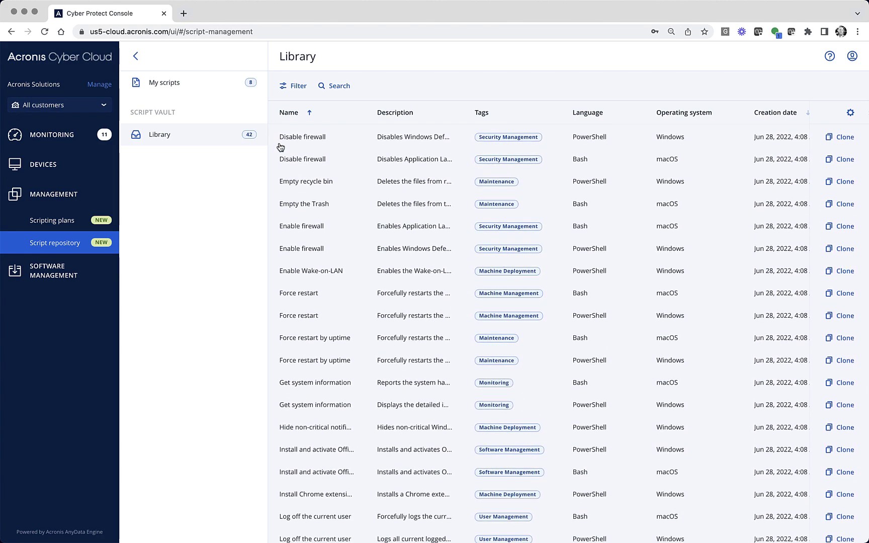
pyautogui.scroll(-3, 281, 146)
pyautogui.scroll(-2, 281, 145)
pyautogui.scroll(-2, 281, 146)
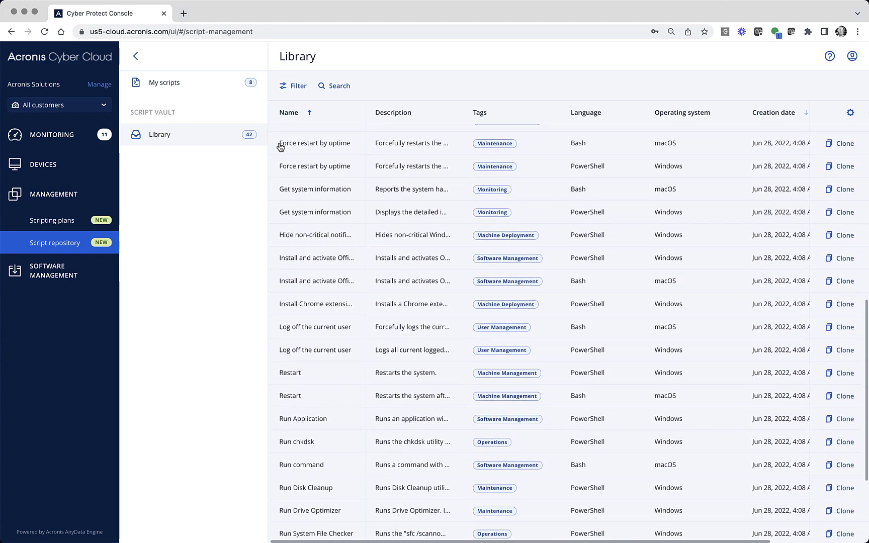
pyautogui.scroll(-2, 280, 146)
pyautogui.scroll(-2, 281, 146)
pyautogui.scroll(-1, 281, 146)
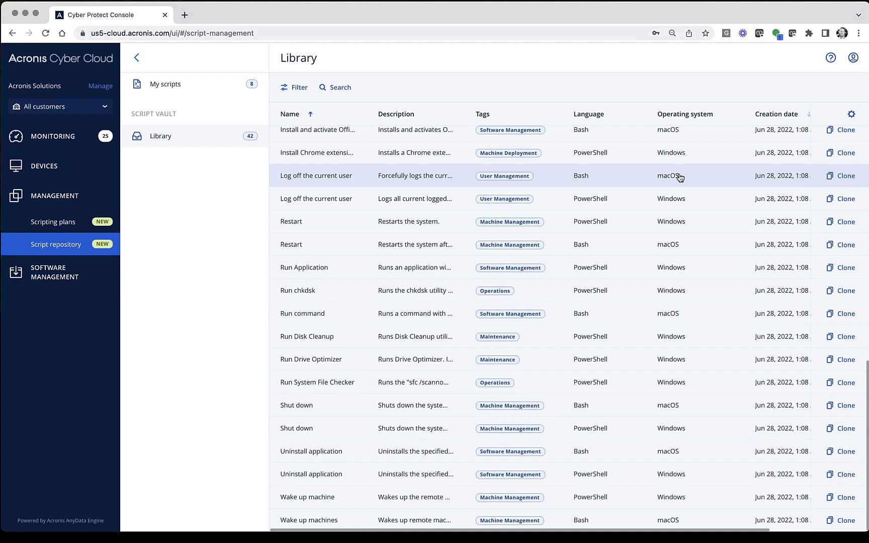
# Step: Clone the Windows Uninstall application script to the MSPTrial tenant only
pyautogui.click(579, 88)
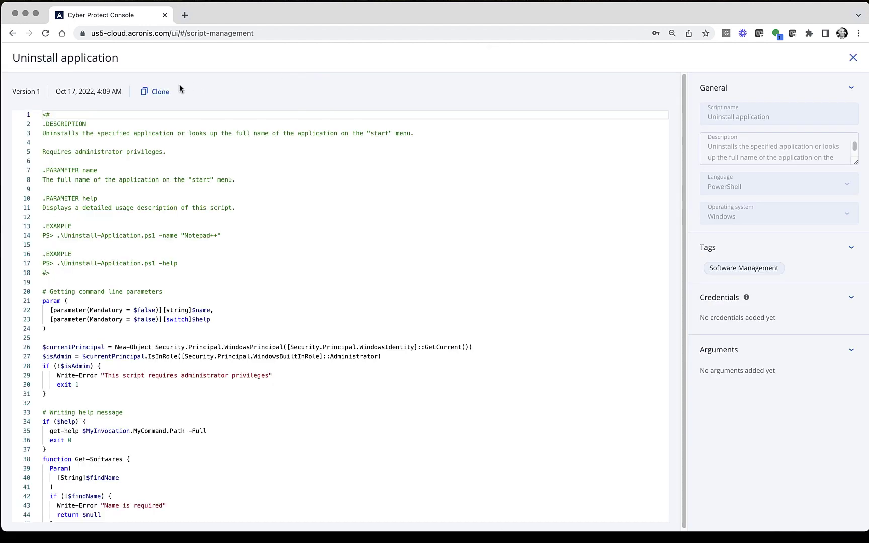
pyautogui.click(163, 91)
pyautogui.click(353, 170)
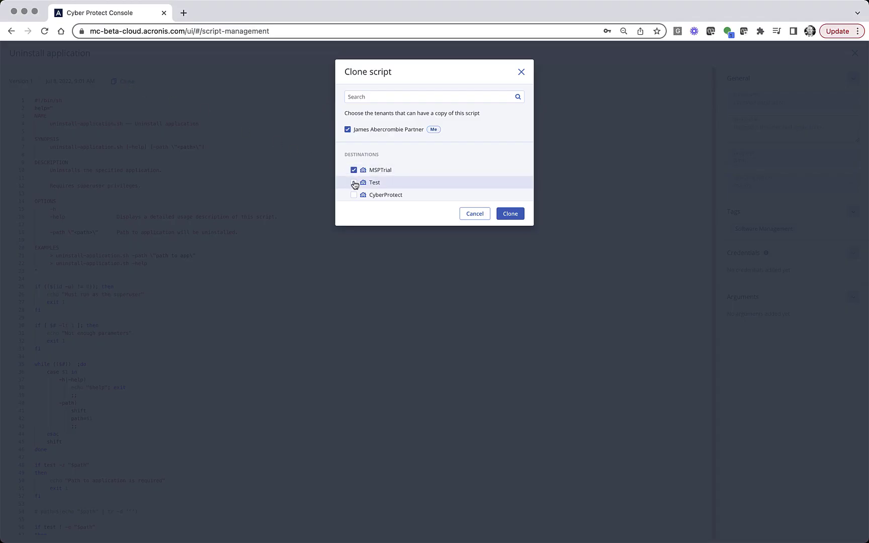
pyautogui.click(354, 182)
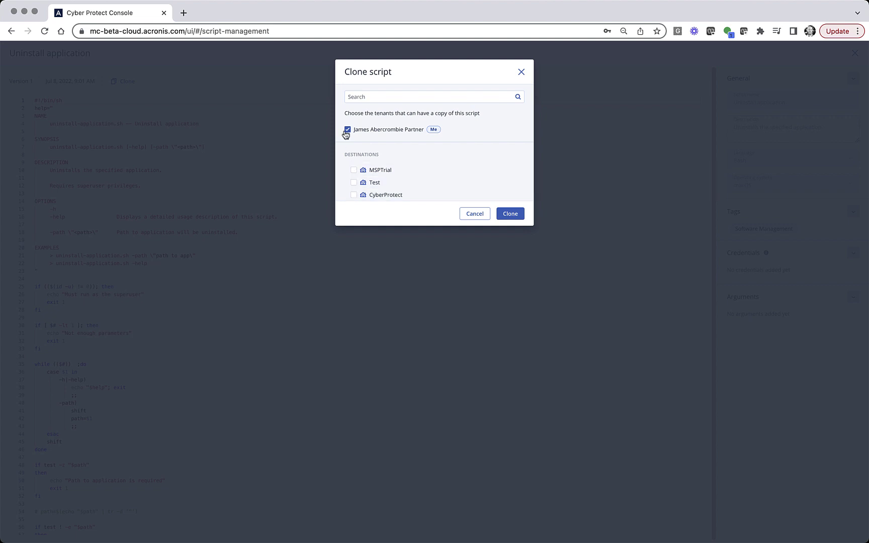
pyautogui.click(507, 214)
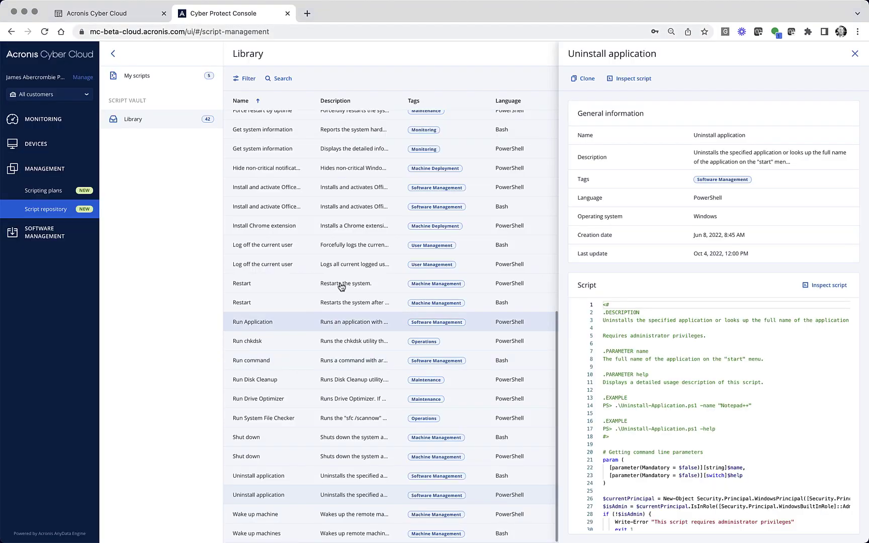
# Step: Switch to My scripts to see the new draft Uninstall application copy
pyautogui.click(184, 78)
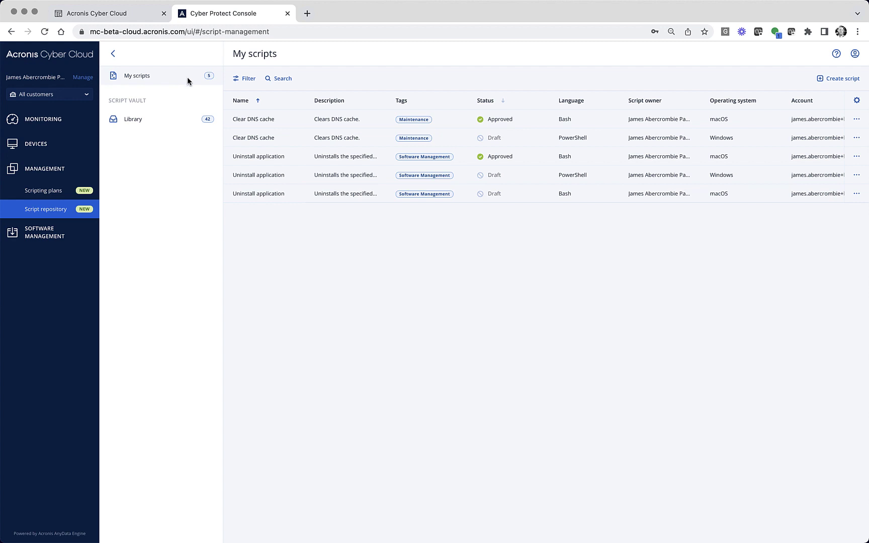
# Step: Set the cloned Uninstall application script's status to Approved and save it
pyautogui.click(295, 180)
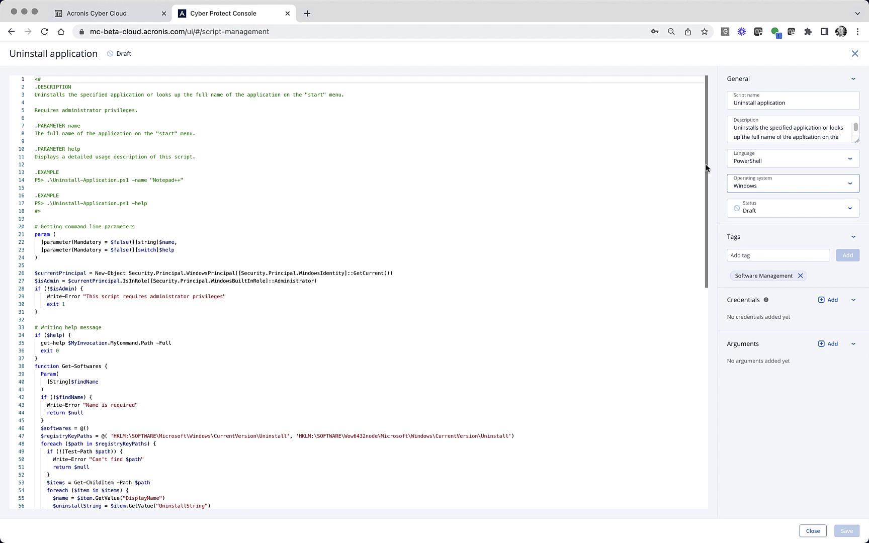
pyautogui.click(752, 205)
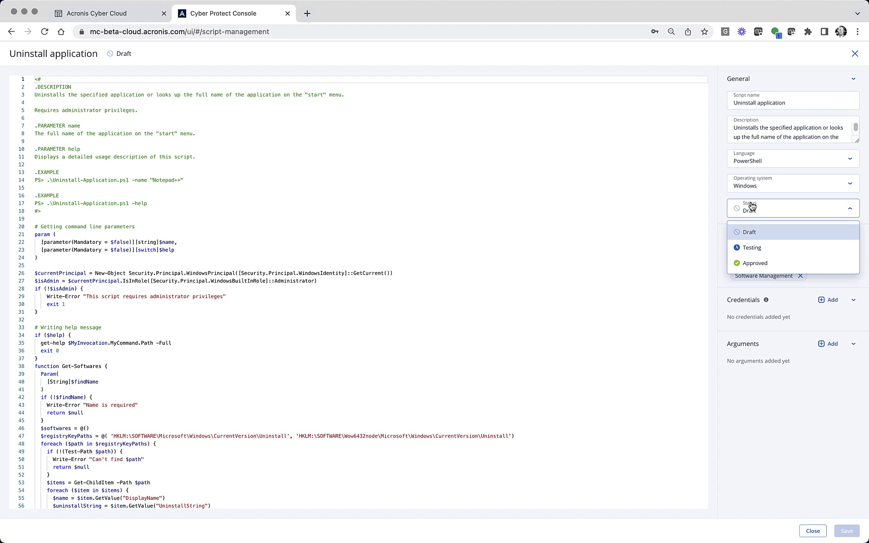
pyautogui.click(759, 262)
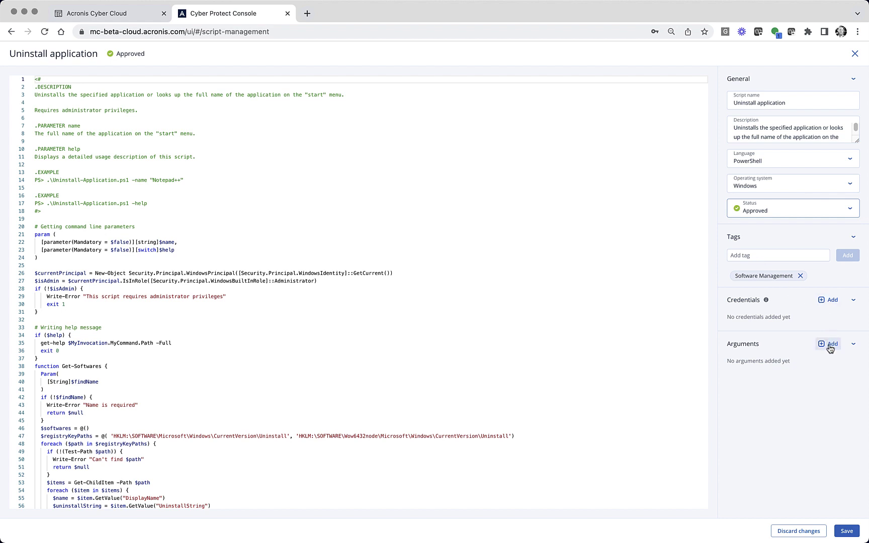
pyautogui.click(847, 531)
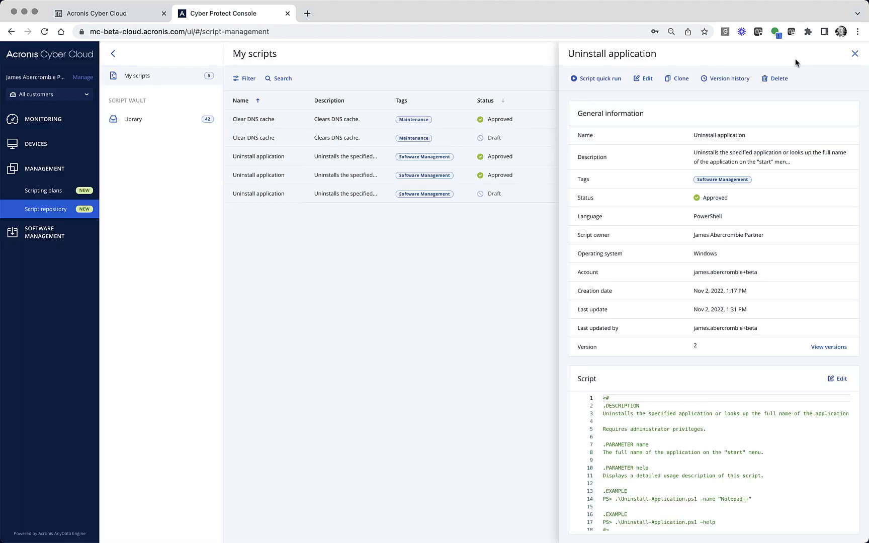
# Step: Create PowerShell script 'Restart Machine in 5 seconds' with its description and pasted restart code
pyautogui.click(856, 54)
pyautogui.click(844, 79)
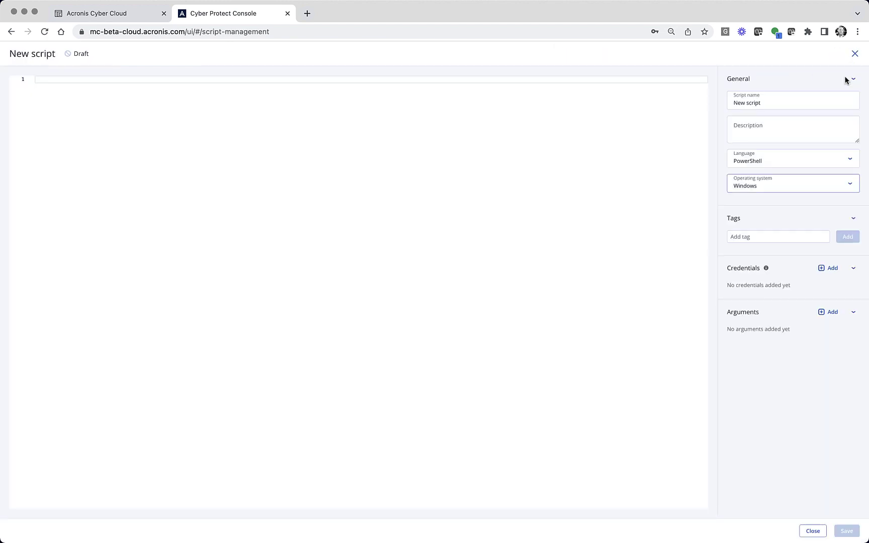
pyautogui.tripleClick(829, 99)
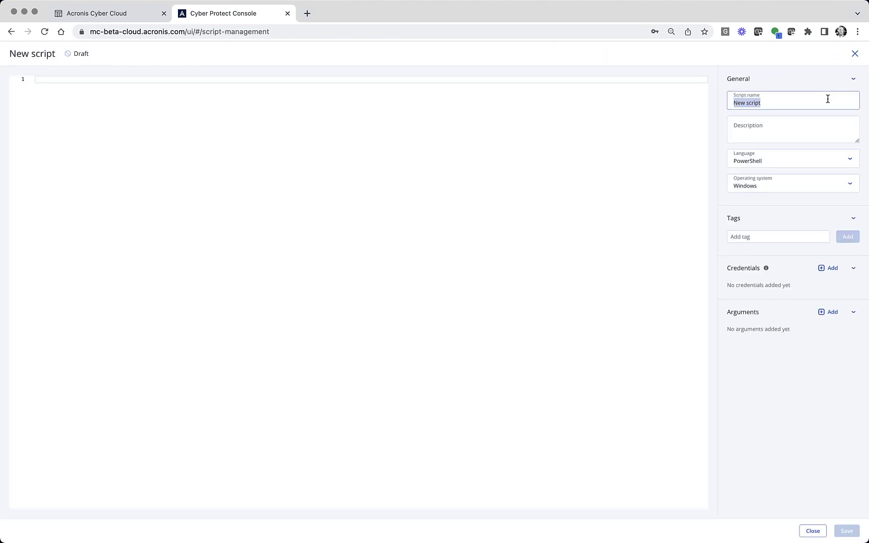
pyautogui.write('Restart Machine in 5 seco')
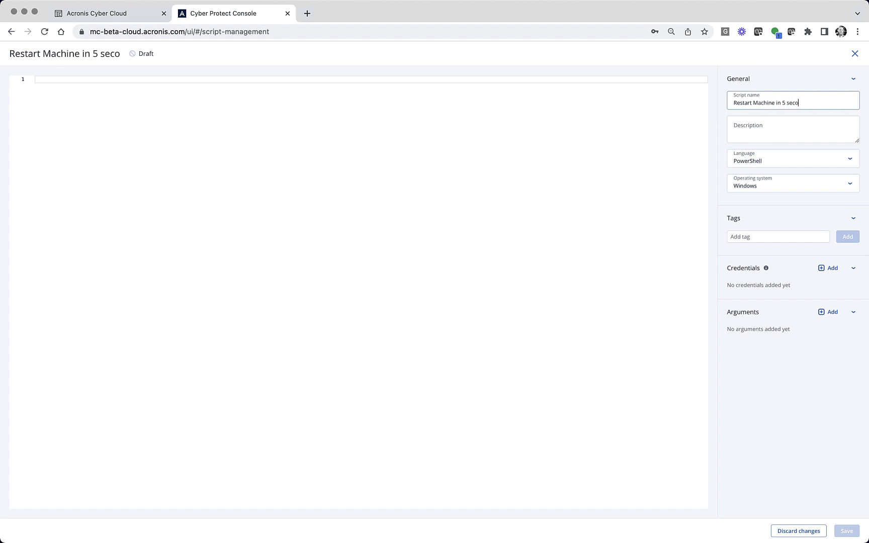
pyautogui.write('nds')
pyautogui.press('Tab')
pyautogui.write('This scrip')
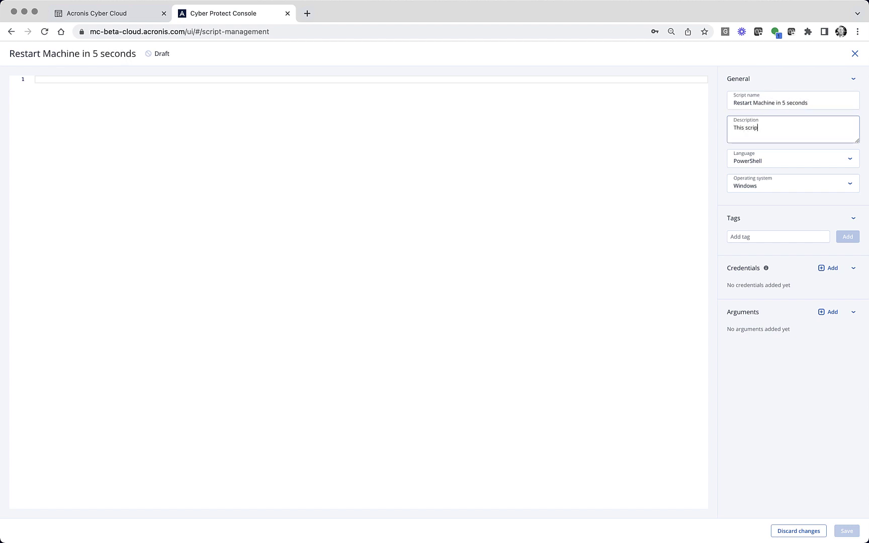
pyautogui.write('t will restart the m')
pyautogui.write('achine in 5 seconds')
pyautogui.click(826, 162)
pyautogui.click(821, 181)
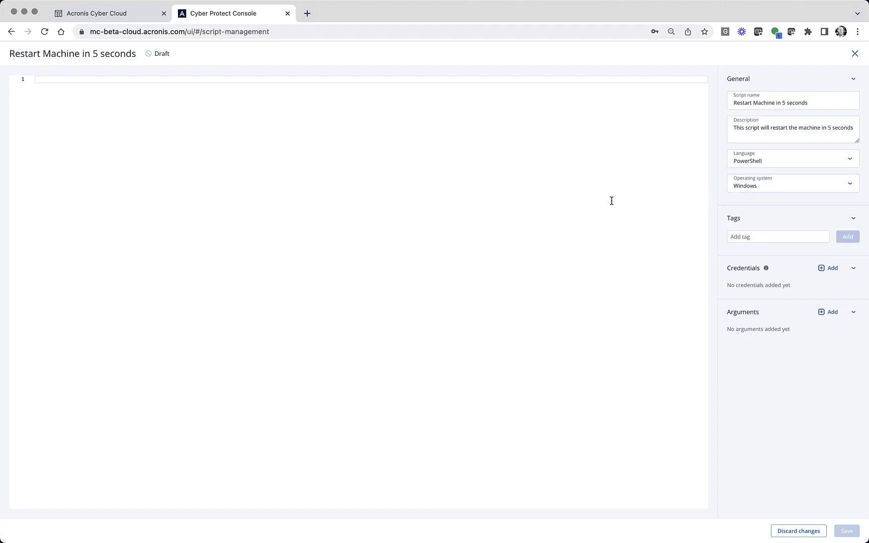
pyautogui.write('param ( [parameter(Mandatory = $false)][double]$delay = 5, [parameter(Mandatory = $false)][switch]$help ) # Writing help message if ($help) { get-help $MyInvocation.MyCommand.Path -Full exit 0 } Write-Host "System will restart in $delay seconds" try { Start-Sleep -Seconds $delay Restart-Computer -Force -ErrorAction Stop } catch { Write-Error $_ exit 1 } exit 0')
# Step: Save the restart script and view the approved Uninstall application script's details
pyautogui.click(845, 531)
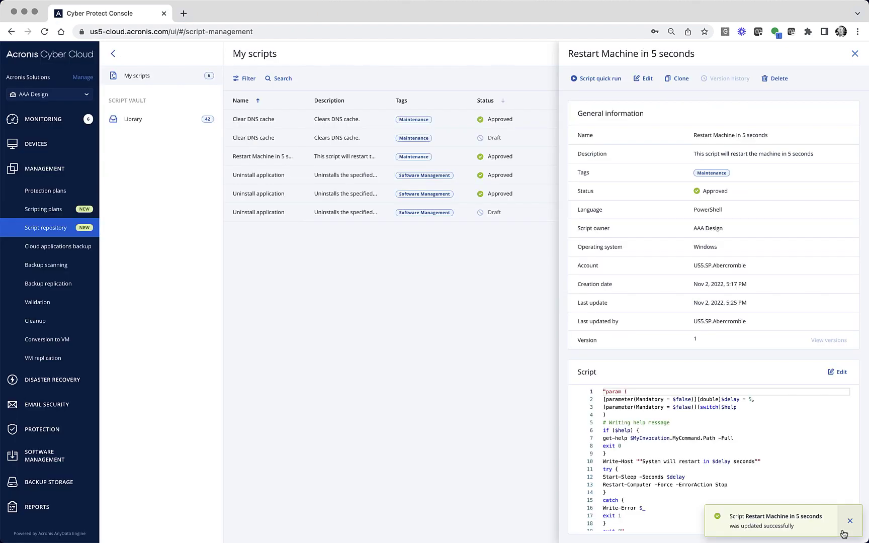
pyautogui.click(389, 174)
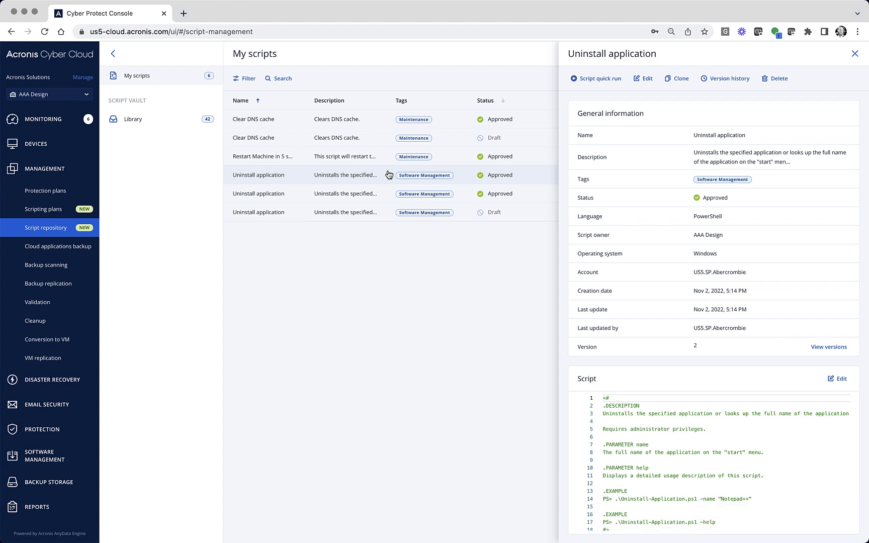
# Step: Quick-run the Uninstall application script on all listed devices
pyautogui.click(577, 76)
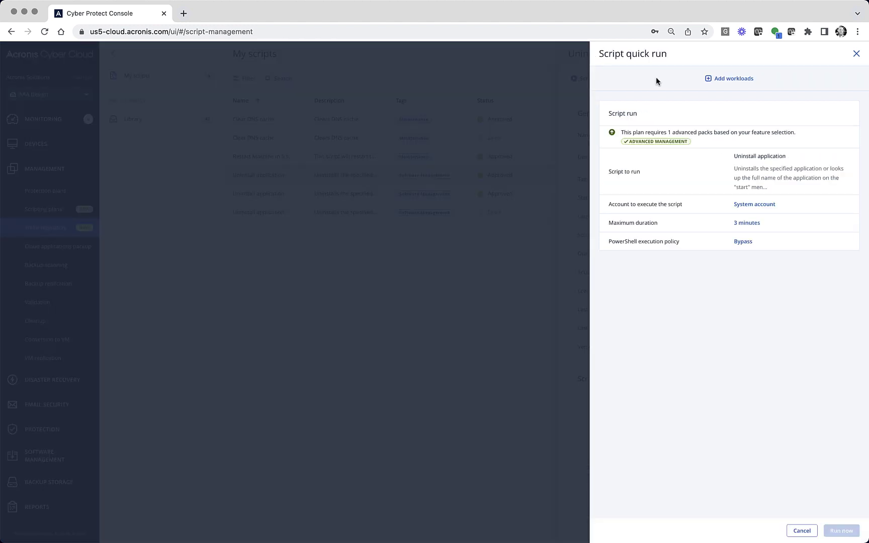
pyautogui.click(705, 81)
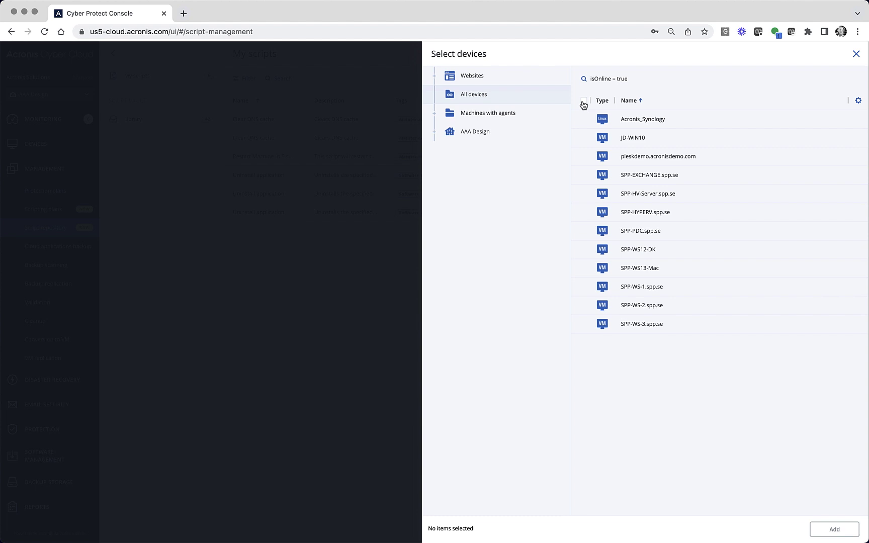
pyautogui.click(584, 104)
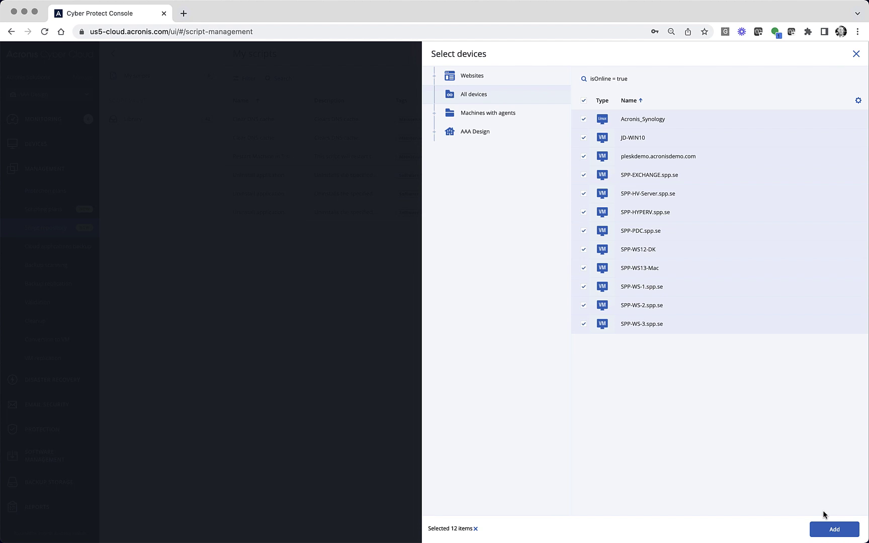
pyautogui.click(830, 528)
pyautogui.click(853, 537)
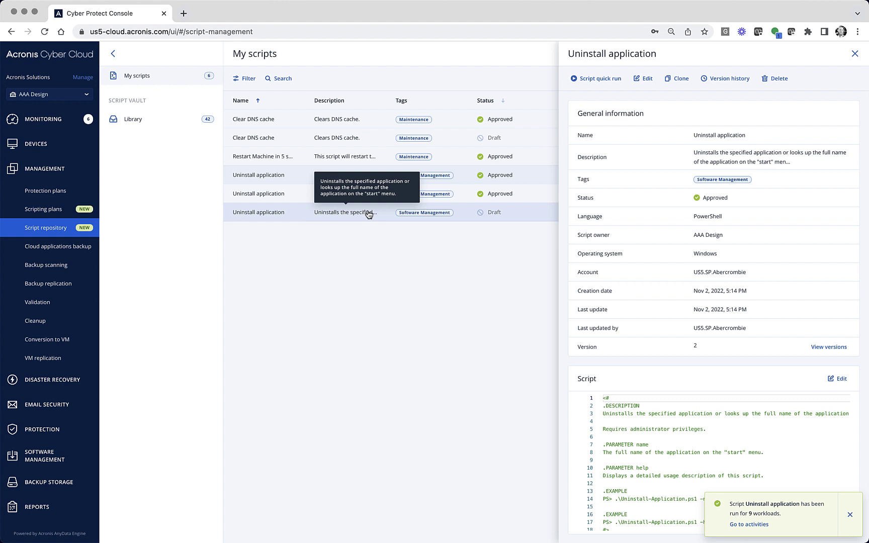
# Step: Start a new scripting plan with only SPP-WS-2.spp.se as its workload
pyautogui.click(70, 210)
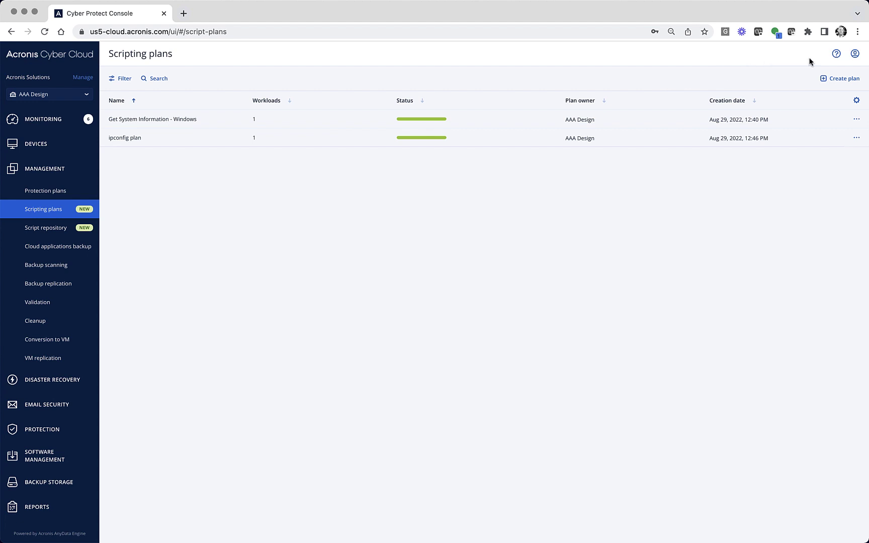
pyautogui.click(833, 77)
pyautogui.click(724, 81)
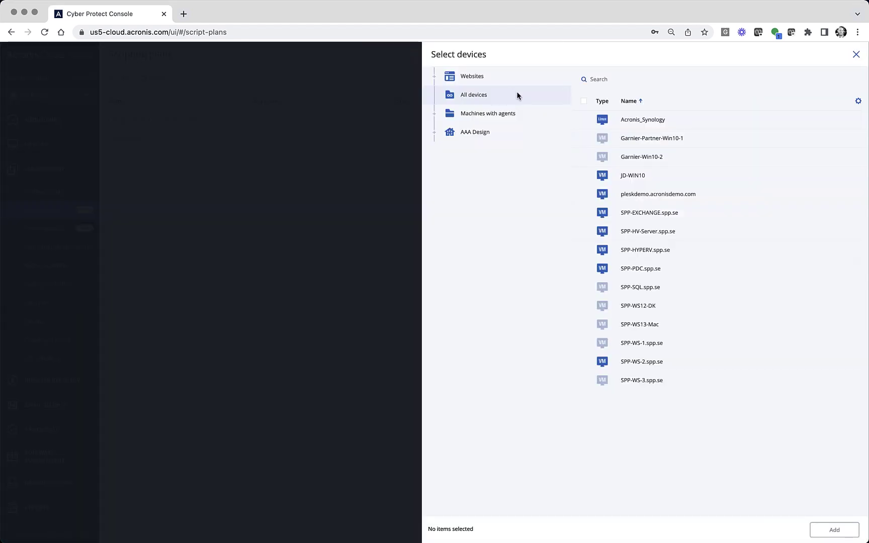
pyautogui.click(584, 102)
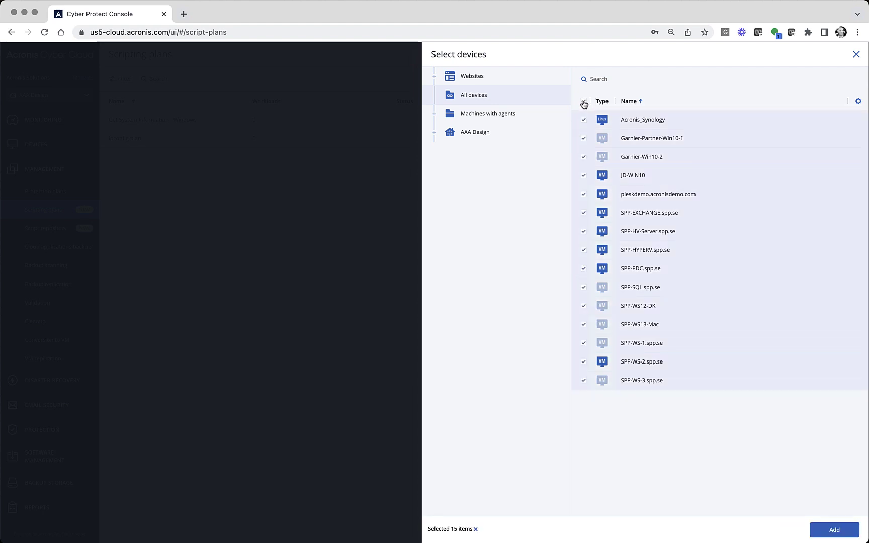
pyautogui.click(584, 103)
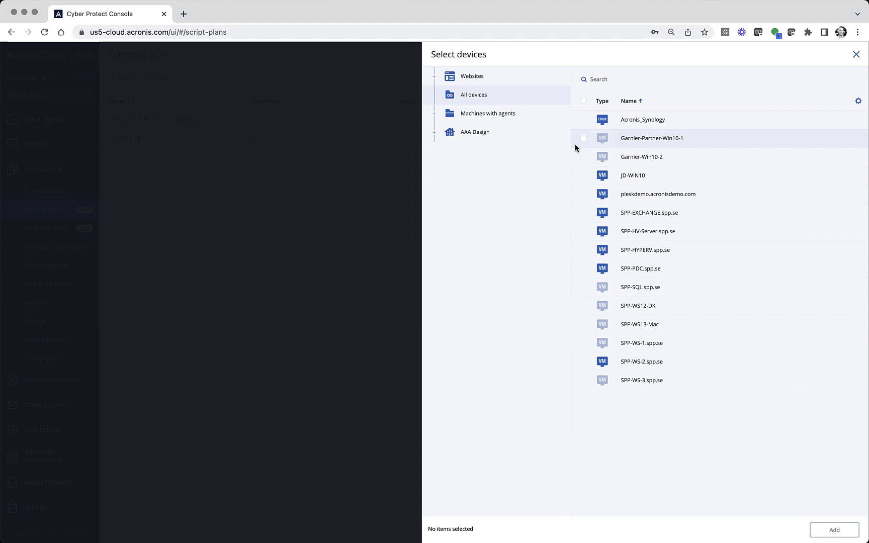
pyautogui.click(584, 361)
pyautogui.click(833, 530)
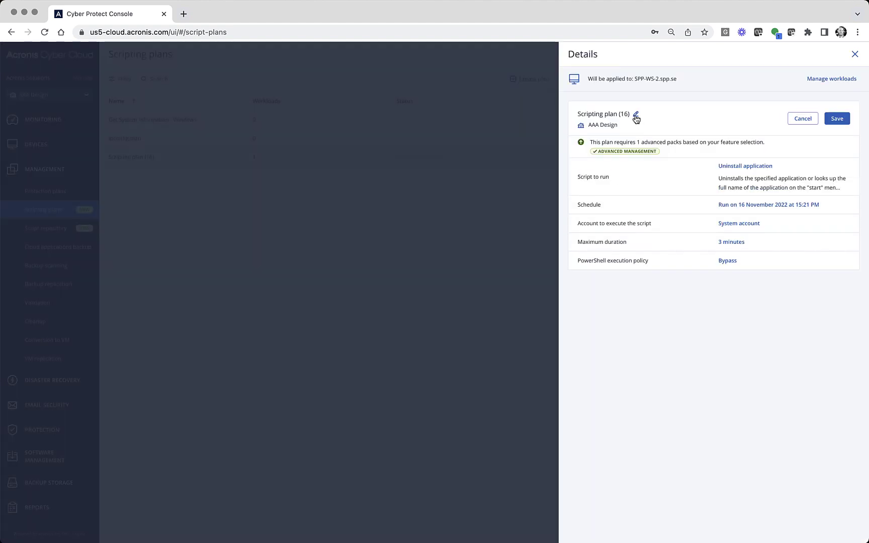
# Step: Name the plan 'Uninstall' and choose the Uninstall application script to run
pyautogui.click(636, 115)
pyautogui.write('Unin')
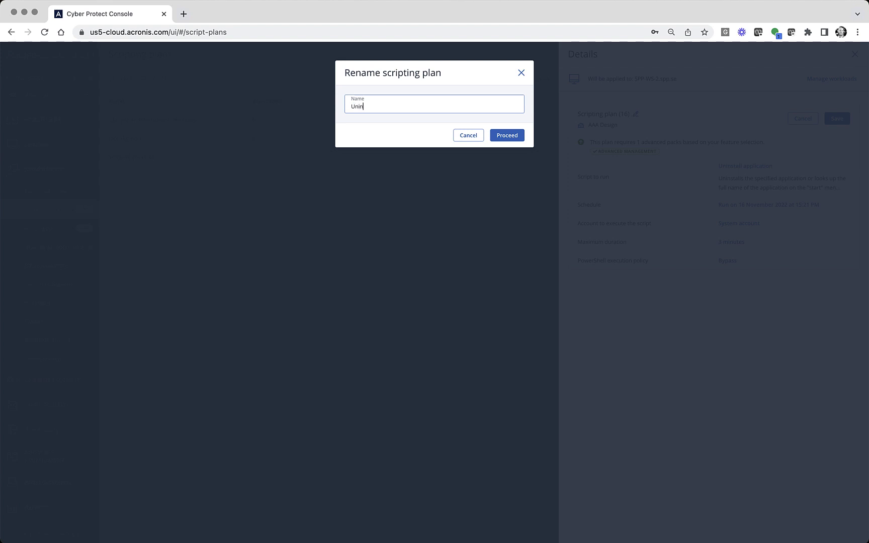
pyautogui.write('stall')
pyautogui.press('Return')
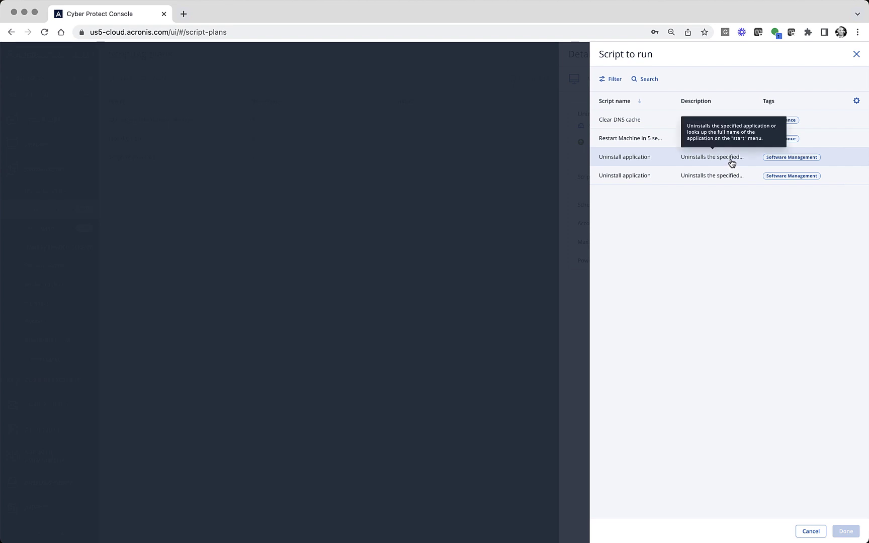
pyautogui.click(732, 162)
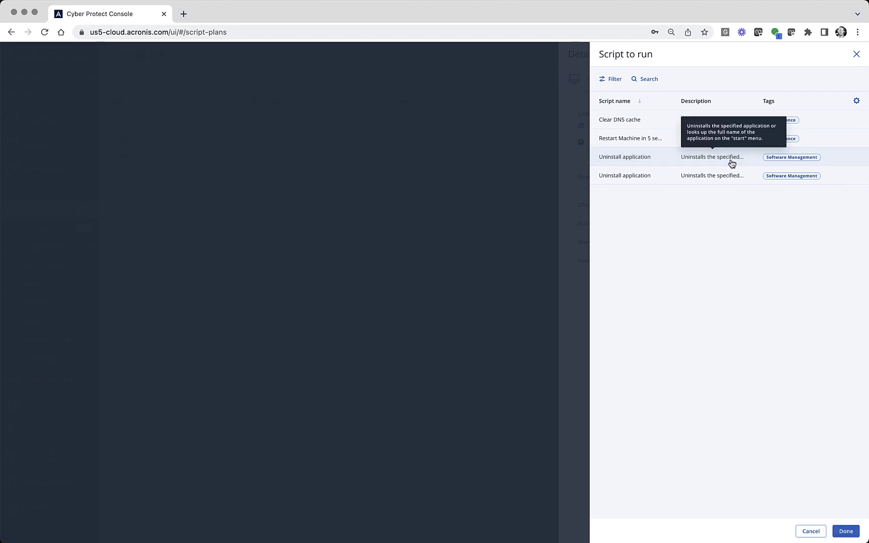
pyautogui.click(737, 176)
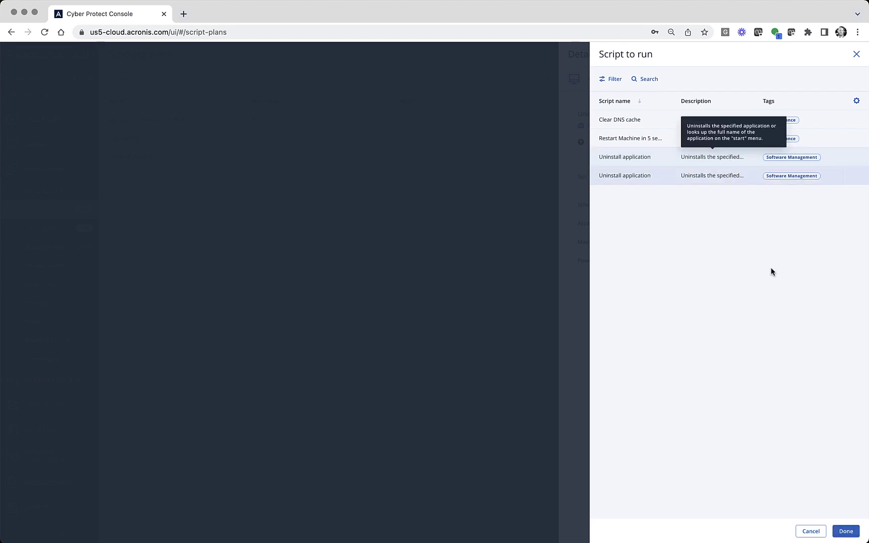
pyautogui.click(852, 535)
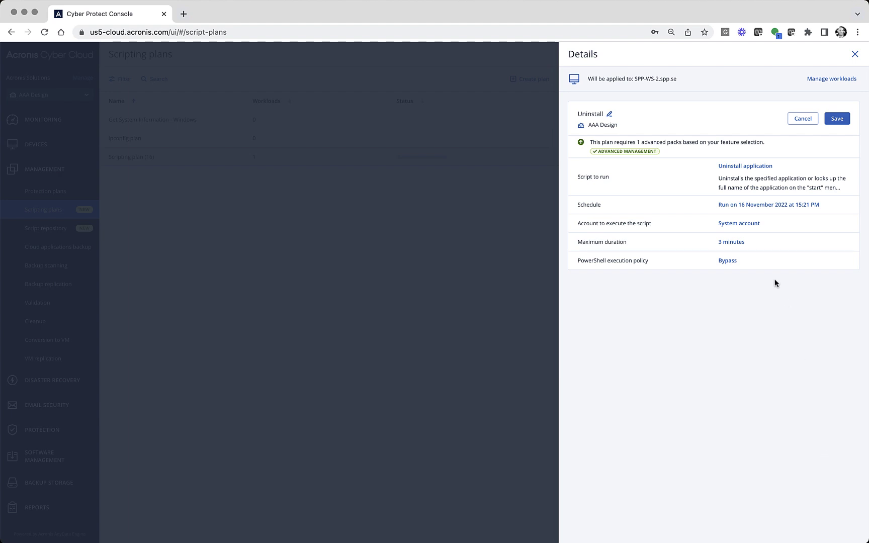
pyautogui.click(746, 208)
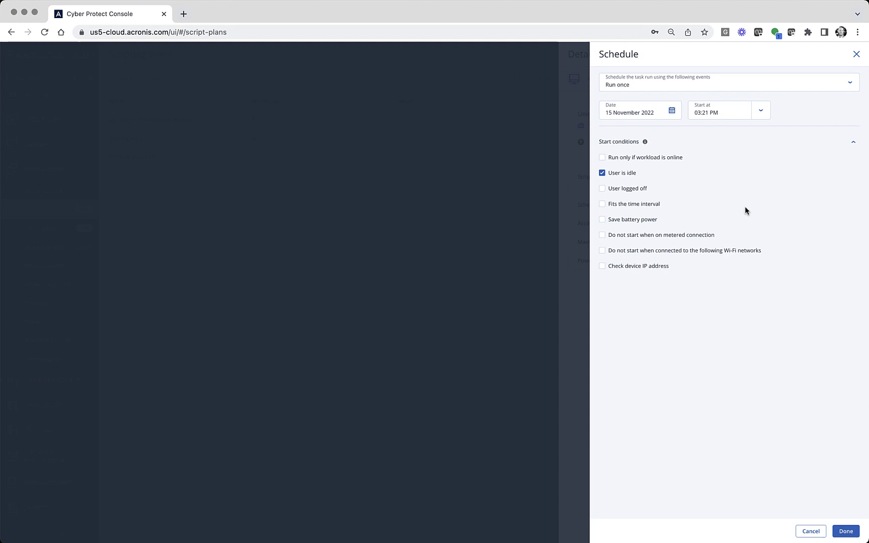
pyautogui.click(716, 93)
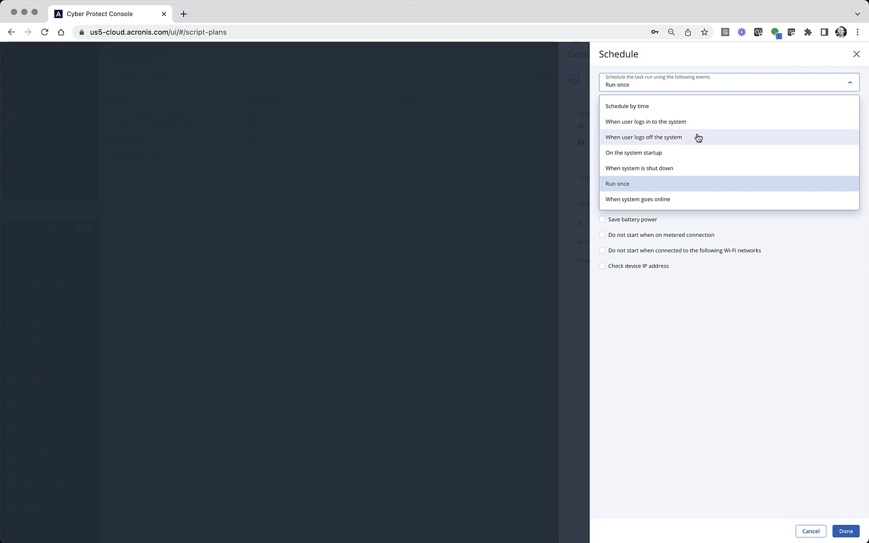
pyautogui.click(678, 185)
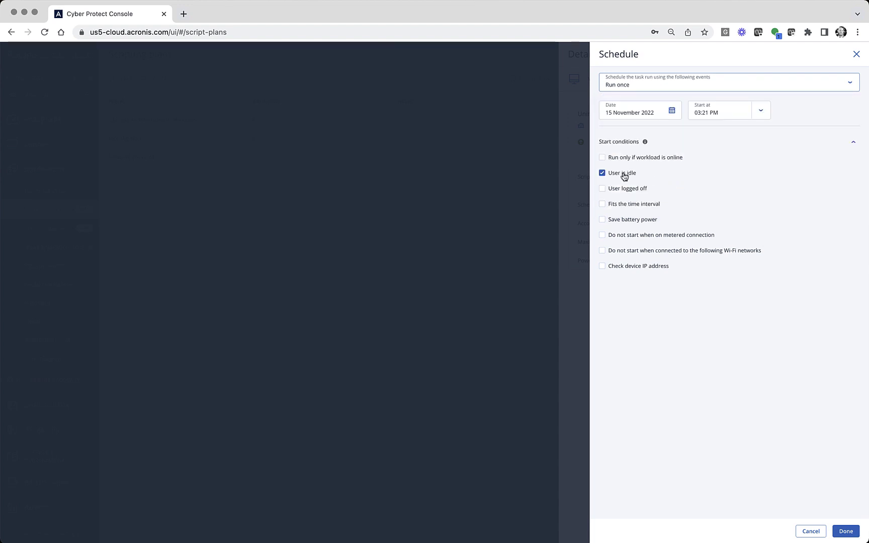
pyautogui.click(844, 531)
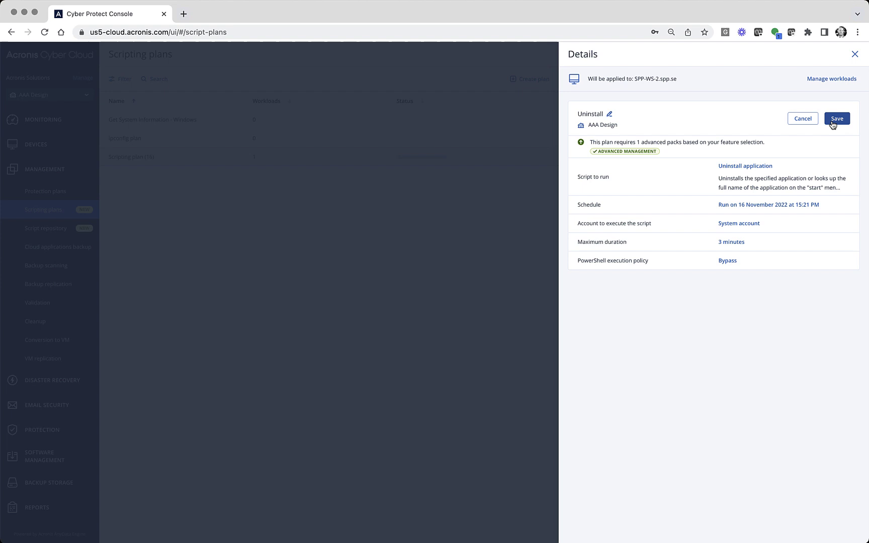
# Step: Save the Uninstall scripting plan and go to the management portal's client list
pyautogui.click(833, 121)
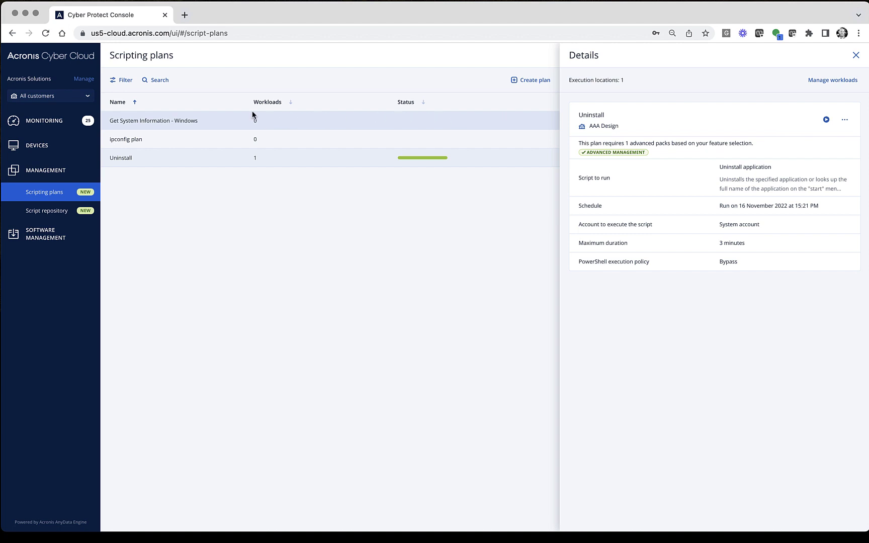
pyautogui.click(92, 83)
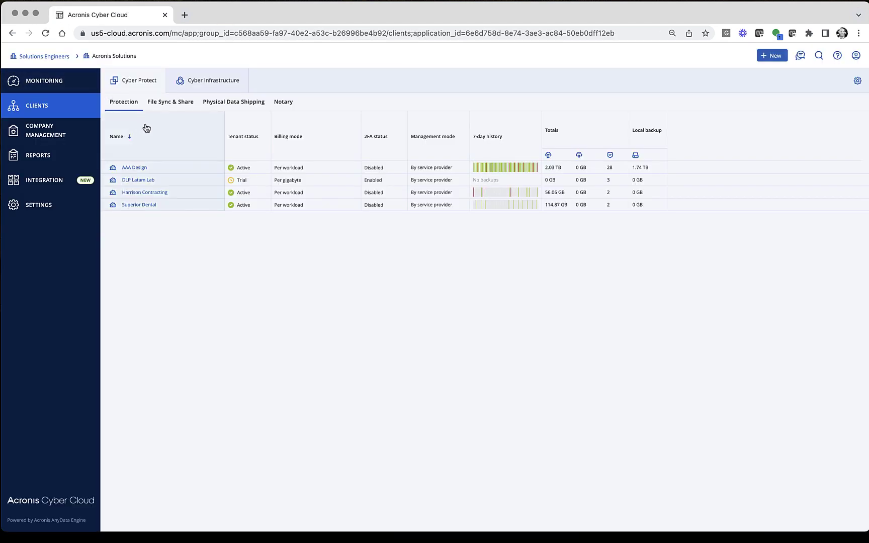
# Step: Open AAA Design's Protection service console from its actions menu
pyautogui.click(214, 168)
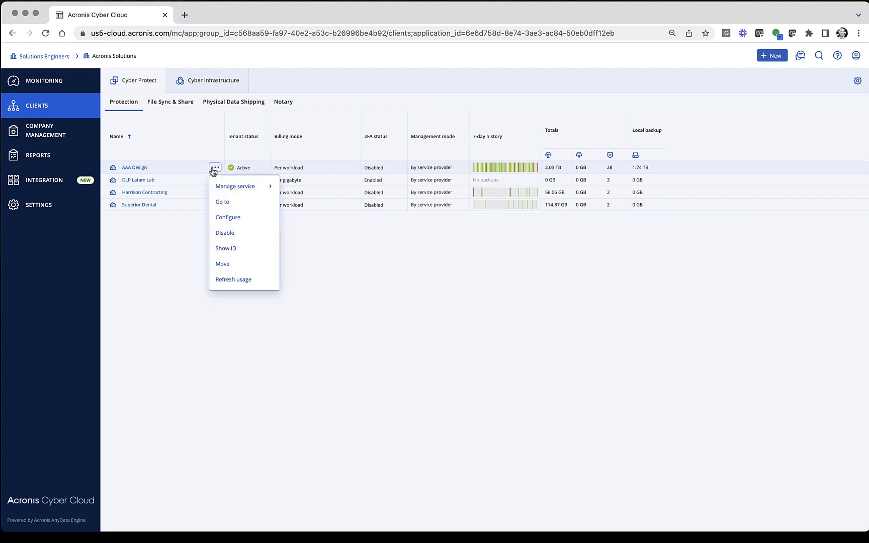
pyautogui.moveTo(235, 186)
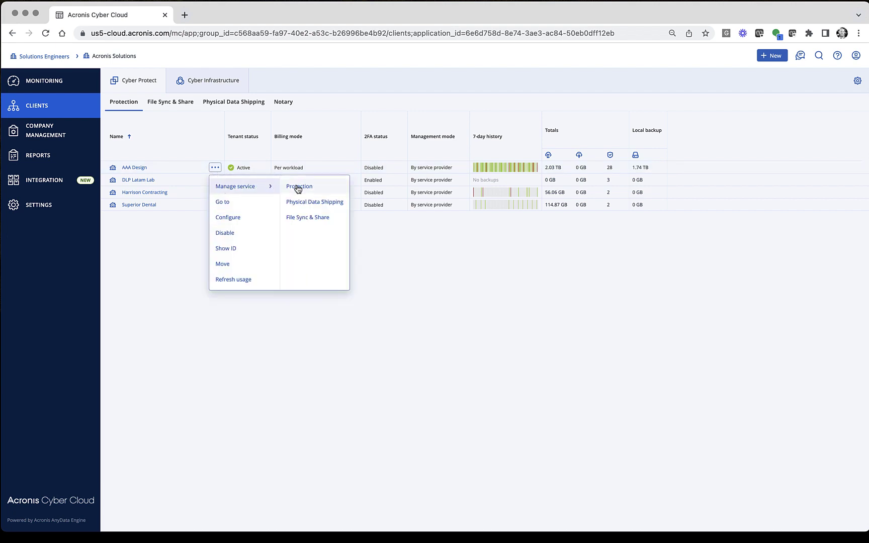
pyautogui.click(299, 187)
pyautogui.click(87, 98)
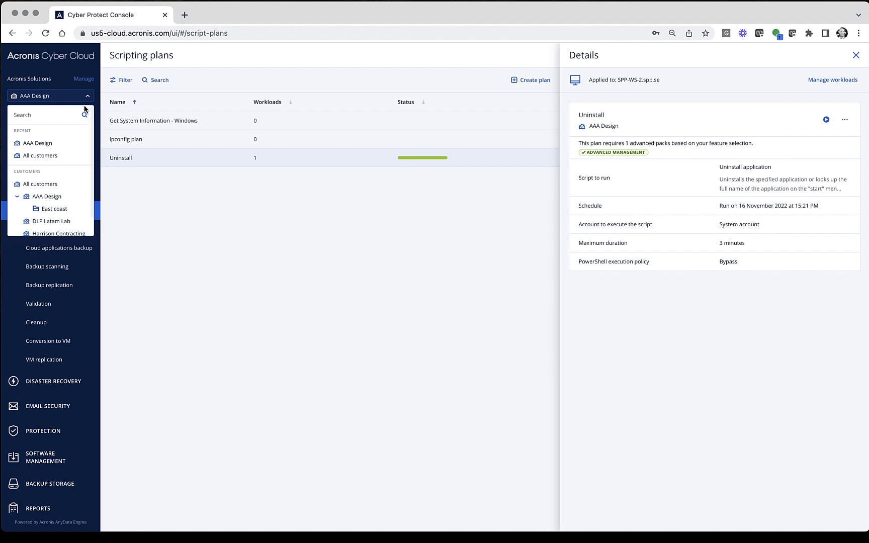
pyautogui.scroll(-1, 84, 137)
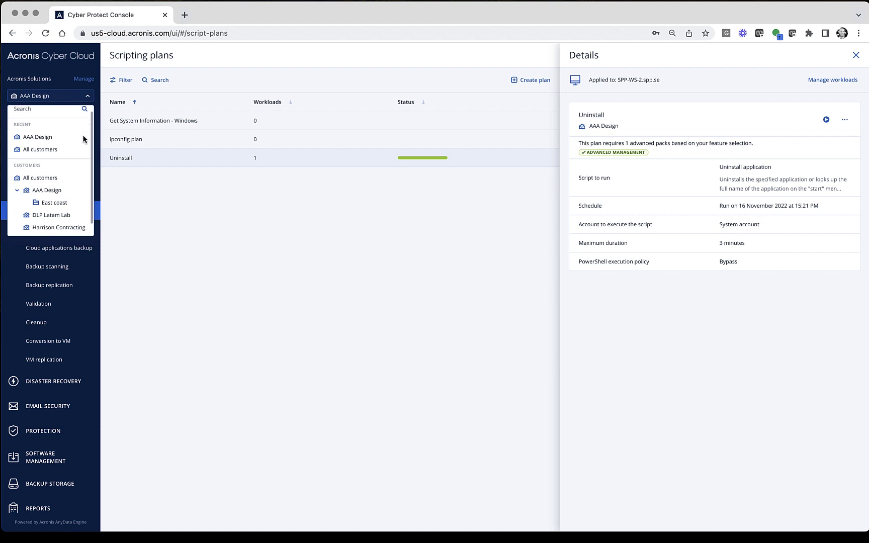